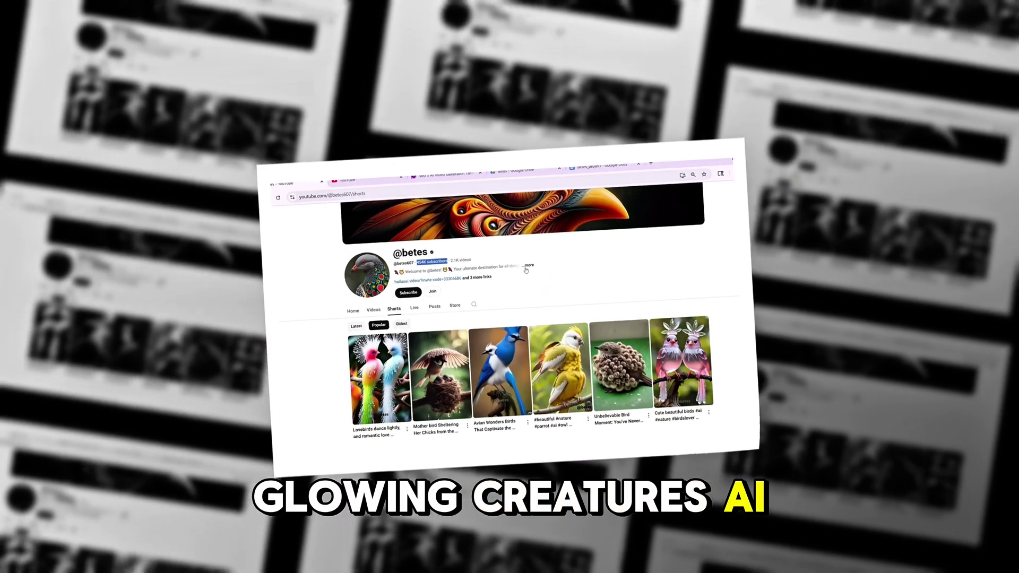
{"action": "left_click", "coordinate": [555, 211]}
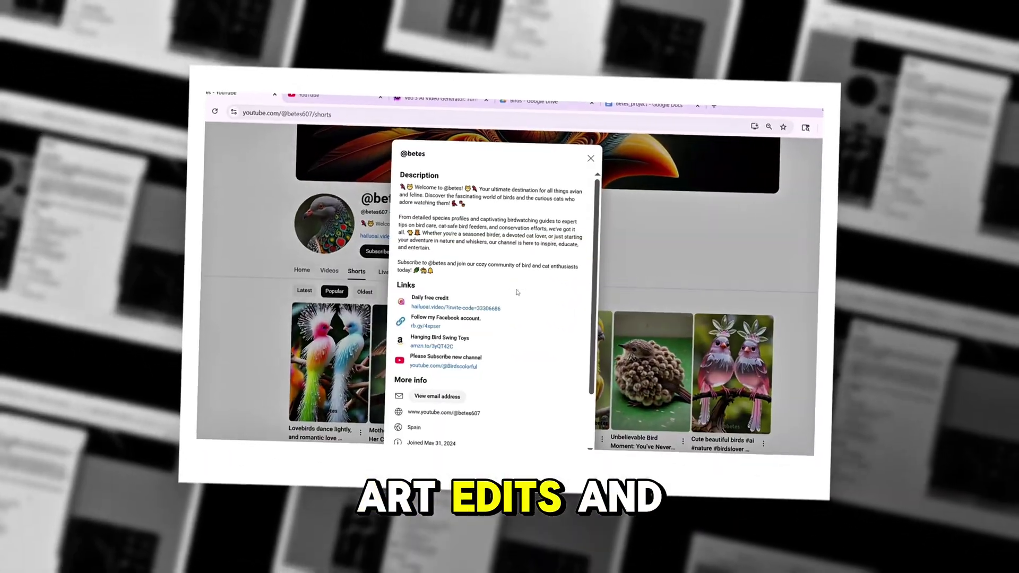
{"action": "scroll", "coordinate": [518, 292], "scroll_direction": "down", "scroll_amount": 2}
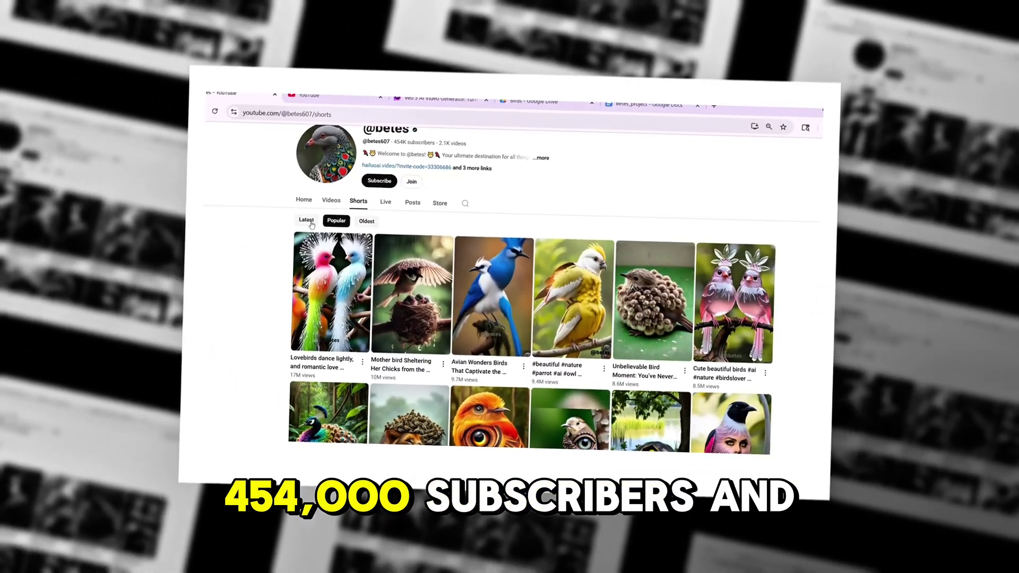
{"action": "left_click", "coordinate": [308, 221]}
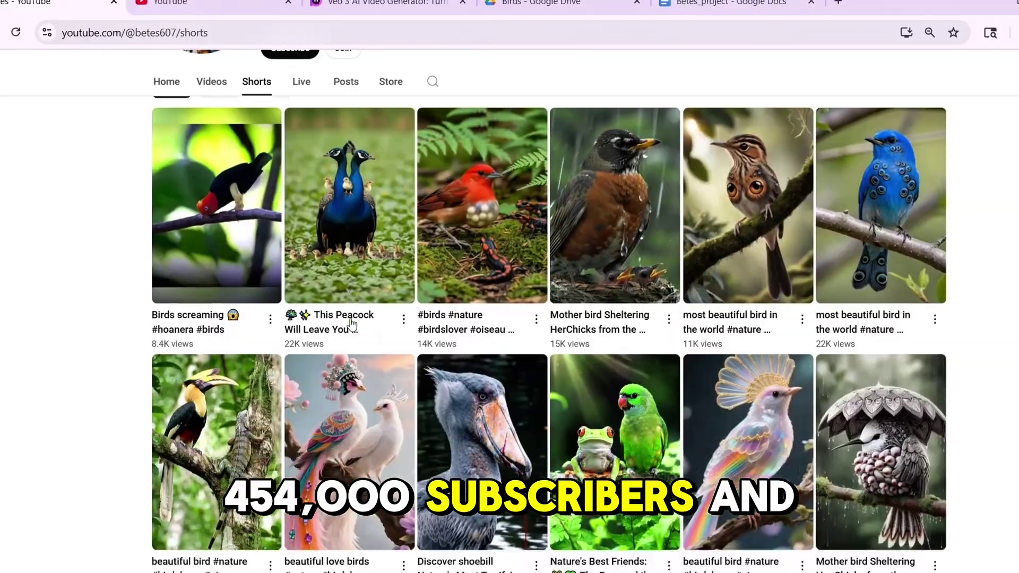
{"action": "scroll", "coordinate": [352, 324], "scroll_direction": "down", "scroll_amount": 8}
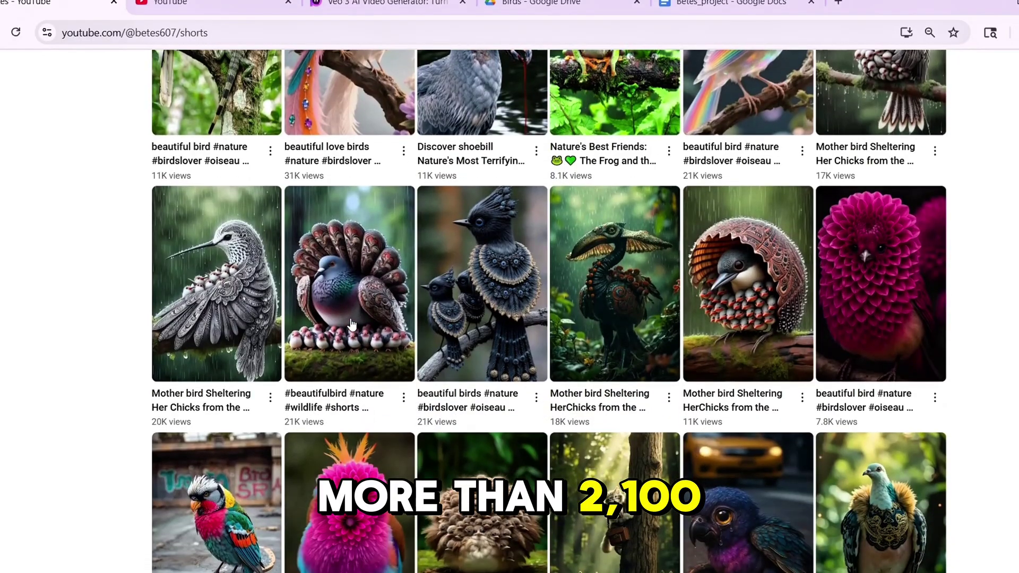
{"action": "scroll", "coordinate": [352, 324], "scroll_direction": "down", "scroll_amount": 5}
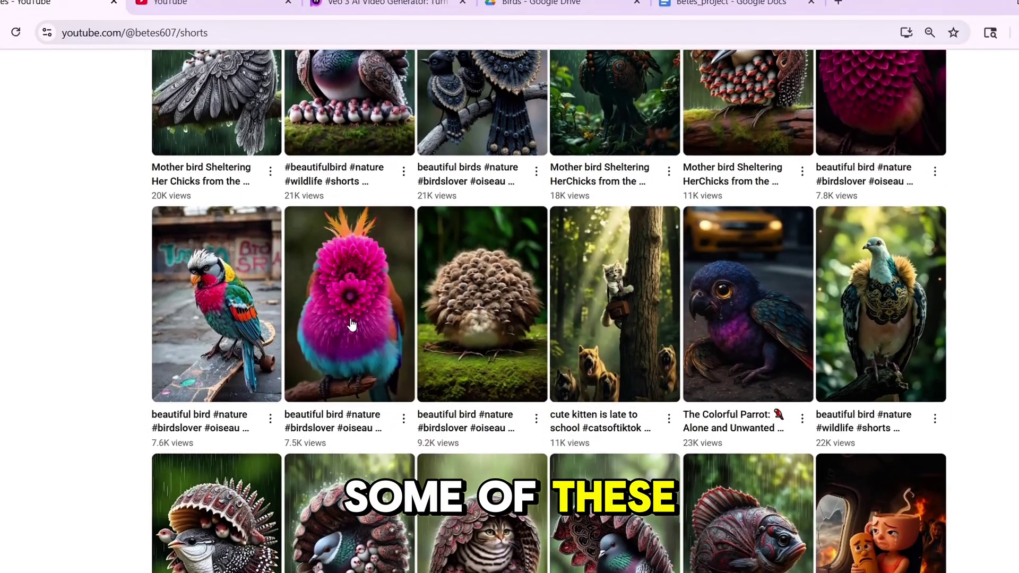
{"action": "scroll", "coordinate": [352, 323], "scroll_direction": "down", "scroll_amount": 5}
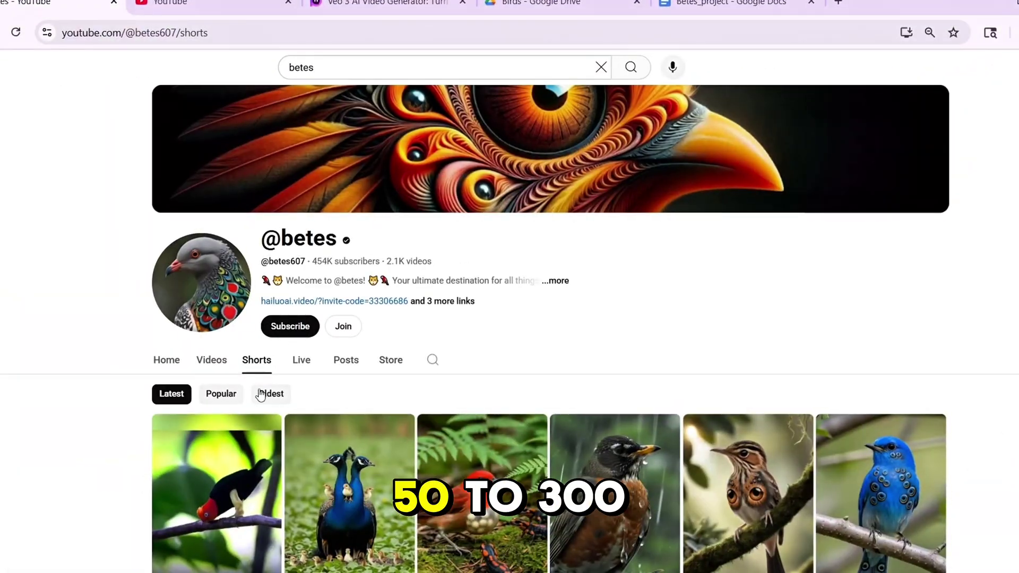
{"action": "left_click", "coordinate": [238, 394]}
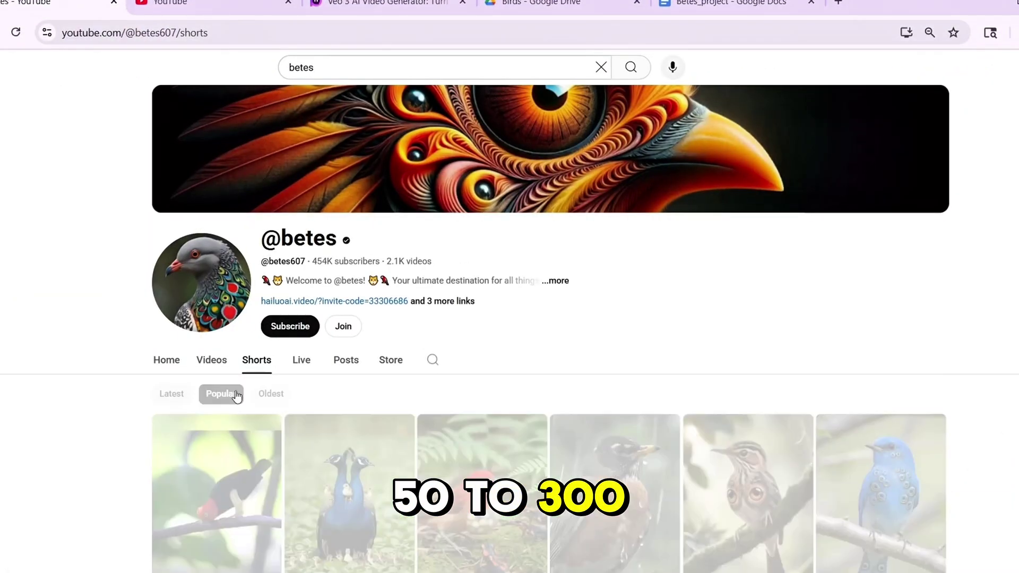
{"action": "scroll", "coordinate": [237, 395], "scroll_direction": "down", "scroll_amount": 6}
{"action": "left_click", "coordinate": [519, 406]}
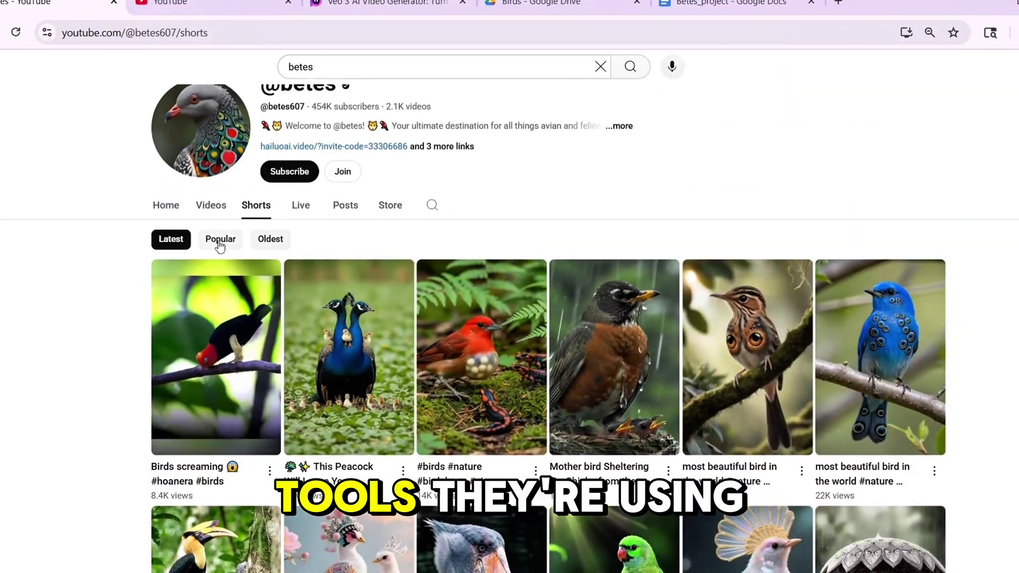
{"action": "left_click", "coordinate": [220, 241]}
{"action": "scroll", "coordinate": [213, 298], "scroll_direction": "down", "scroll_amount": 2}
{"action": "scroll", "coordinate": [499, 357], "scroll_direction": "down", "scroll_amount": 20}
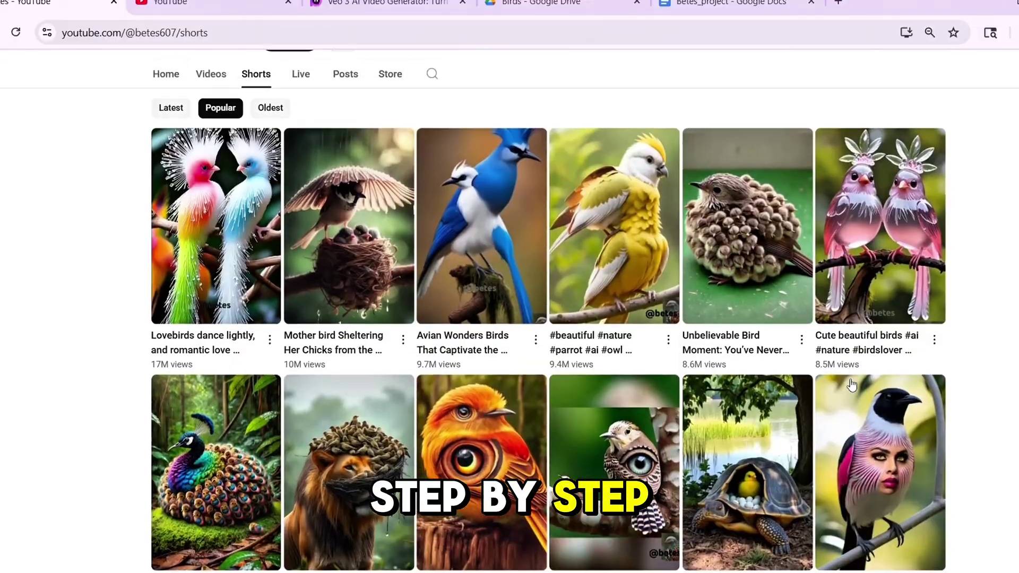
{"action": "scroll", "coordinate": [808, 270], "scroll_direction": "down", "scroll_amount": 15}
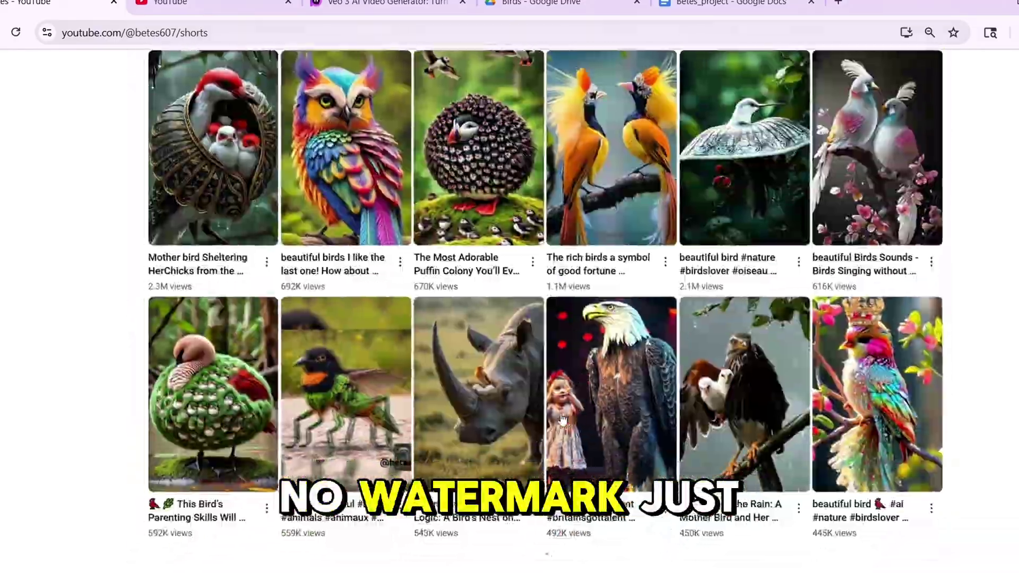
{"action": "scroll", "coordinate": [563, 420], "scroll_direction": "up", "scroll_amount": 20}
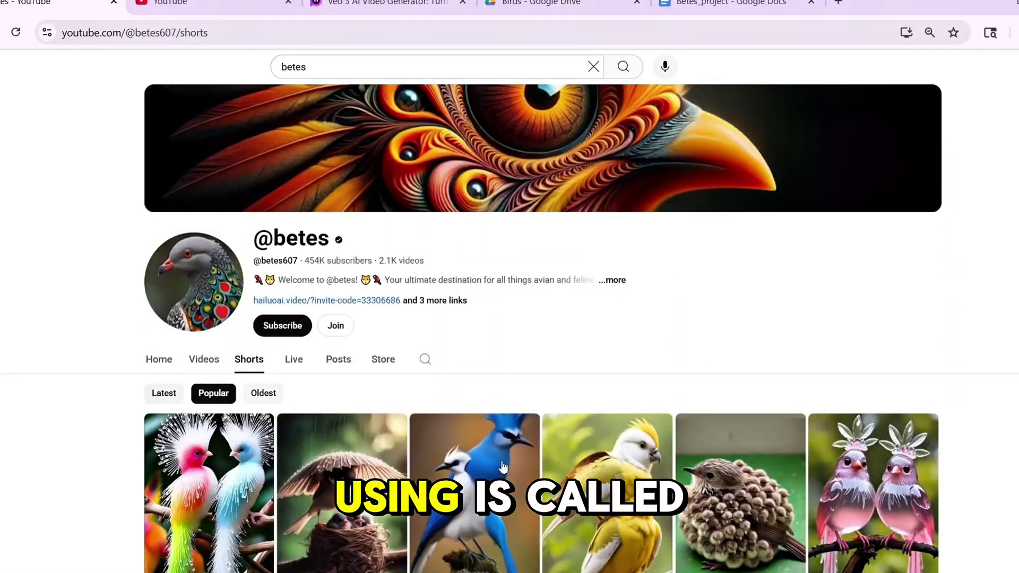
- Switch to EaseMate AI's Veo 3 AI Video Generator page and sign in with a Google account
{"action": "key", "text": "ctrl+Tab"}
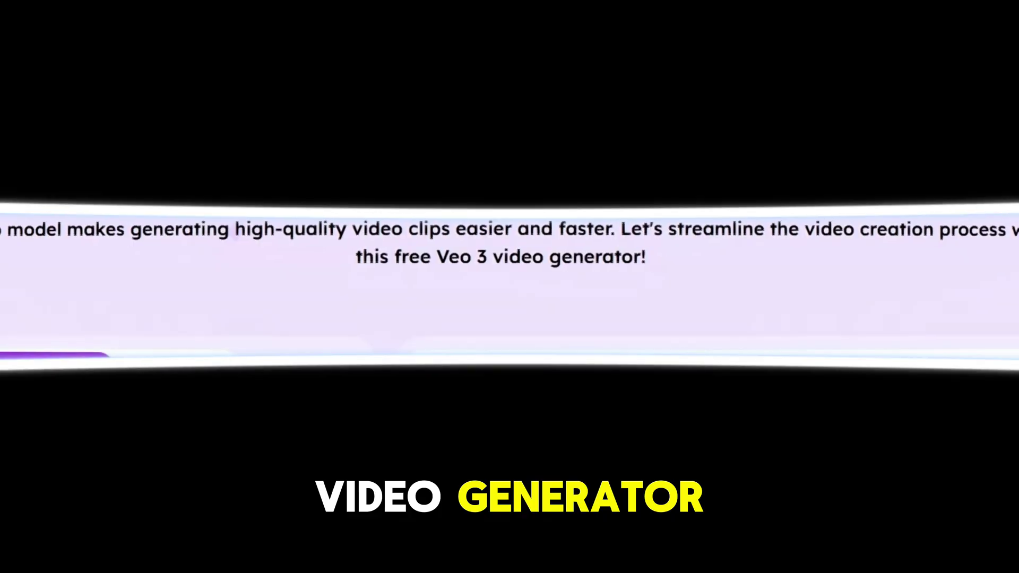
{"action": "left_click", "coordinate": [212, 86]}
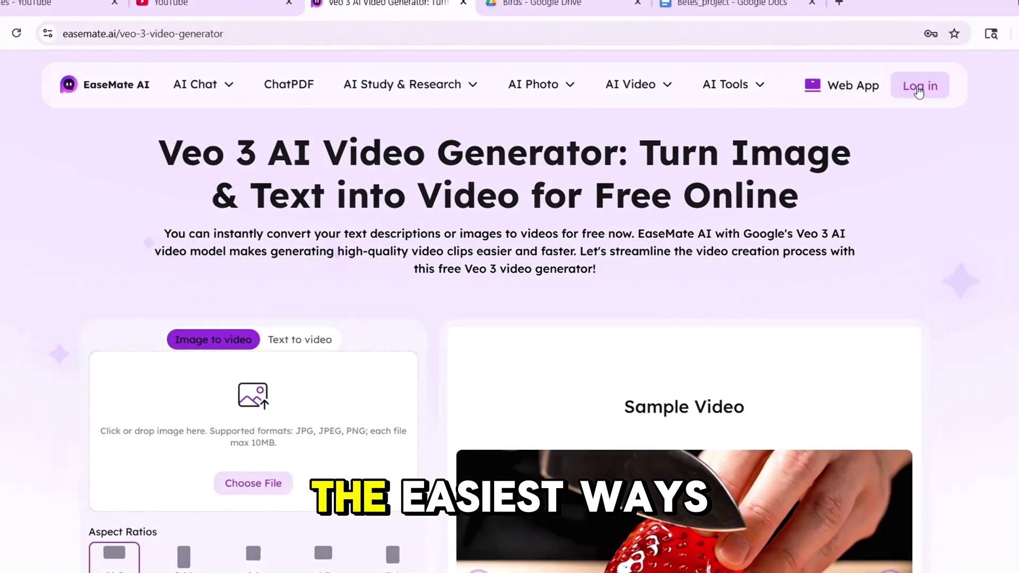
{"action": "left_click", "coordinate": [917, 90]}
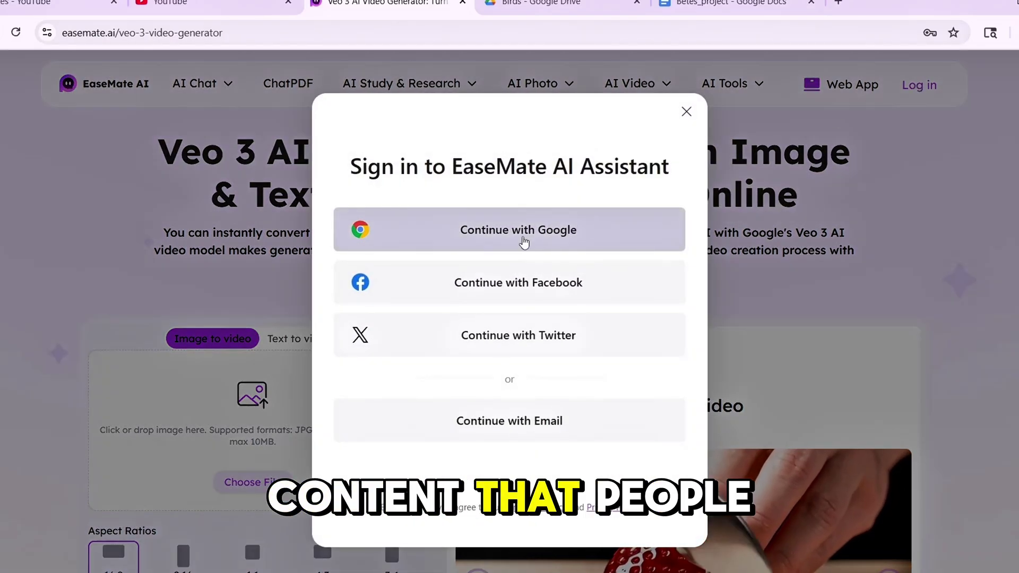
{"action": "left_click", "coordinate": [524, 242]}
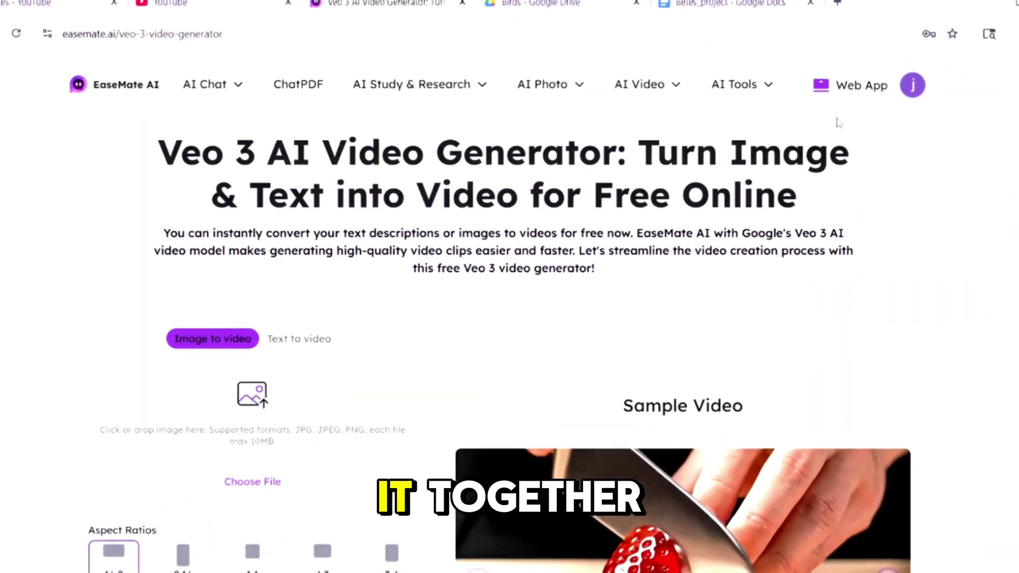
- Open EaseMate's AI Image Generator among the AI photo tools
{"action": "scroll", "coordinate": [838, 123], "scroll_direction": "down", "scroll_amount": 4}
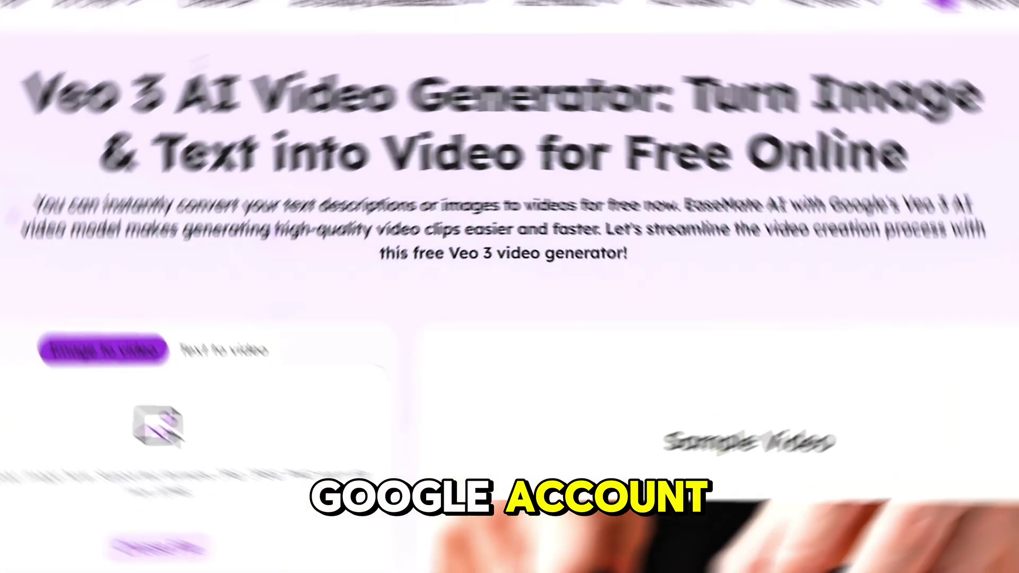
{"action": "mouse_move", "coordinate": [547, 85]}
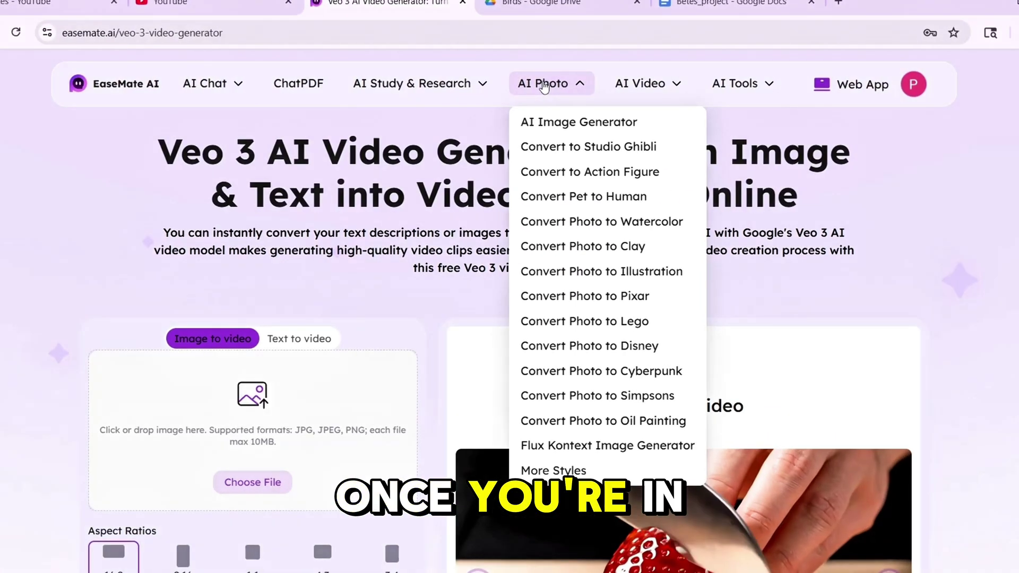
{"action": "left_click", "coordinate": [537, 123]}
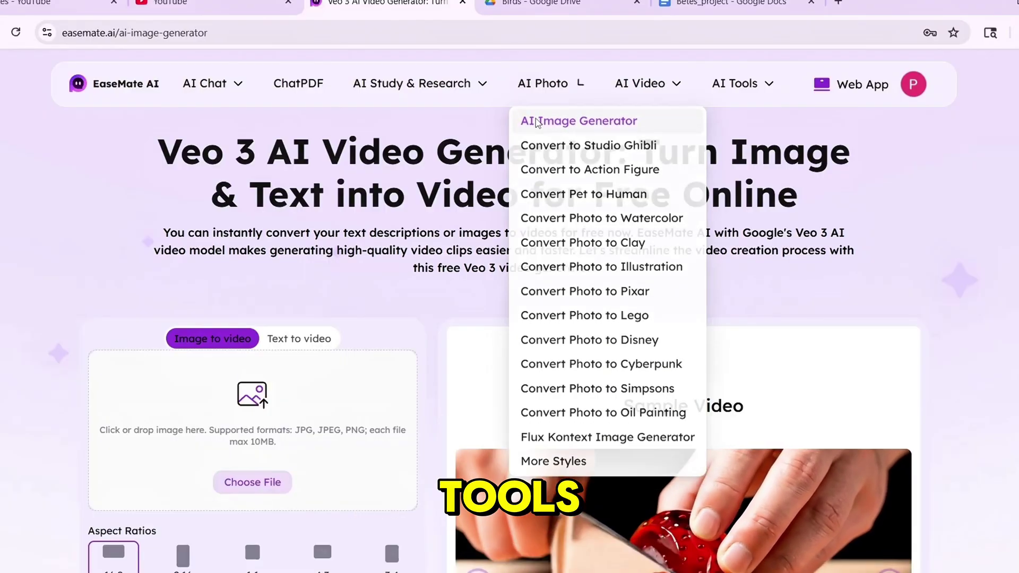
- Generate a 16:9 JPEG with Flux Kontext Pro from a prompt for a whimsical 3D Pixar-style orange bird perched on a wooden stump
{"action": "scroll", "coordinate": [402, 285], "scroll_direction": "down", "scroll_amount": 1}
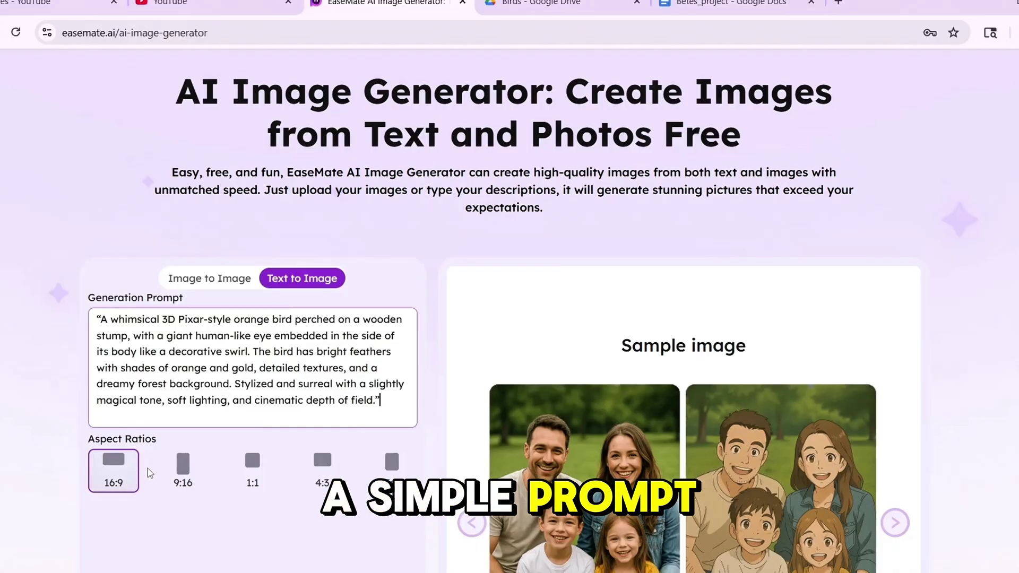
{"action": "scroll", "coordinate": [123, 472], "scroll_direction": "down", "scroll_amount": 3}
{"action": "scroll", "coordinate": [138, 499], "scroll_direction": "down", "scroll_amount": 1}
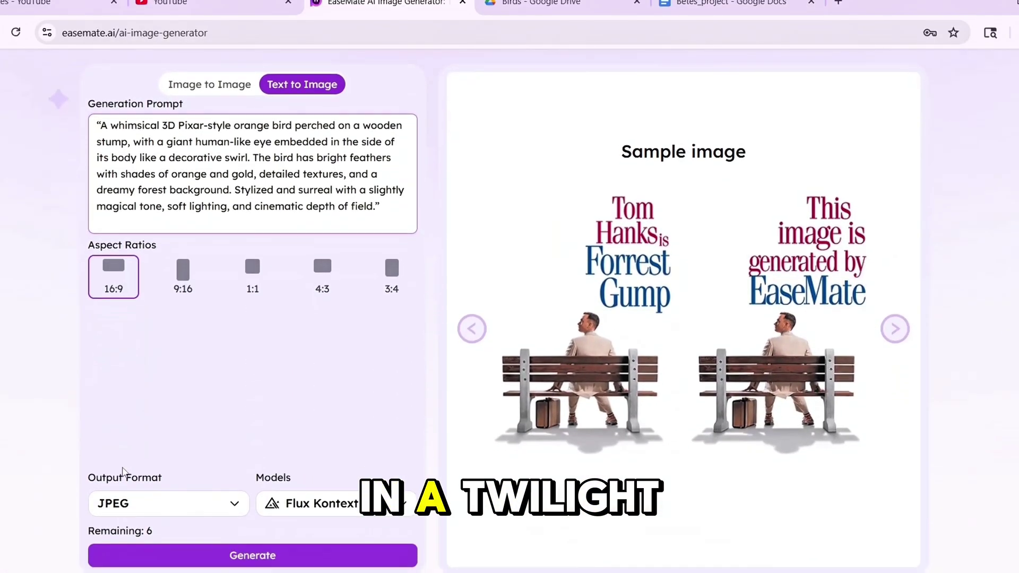
{"action": "left_click", "coordinate": [143, 512]}
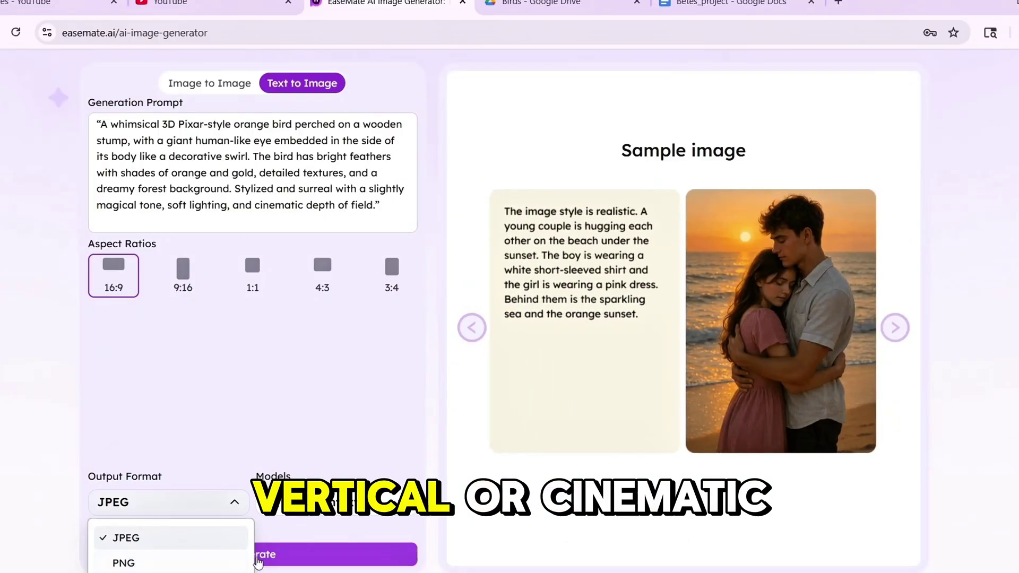
{"action": "left_click", "coordinate": [360, 513]}
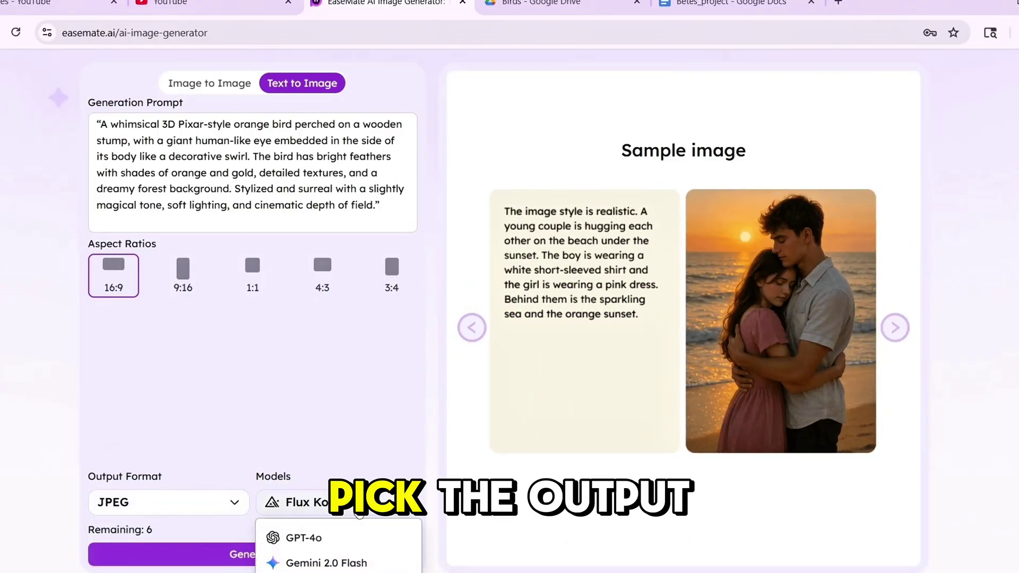
{"action": "scroll", "coordinate": [359, 513], "scroll_direction": "down", "scroll_amount": 2}
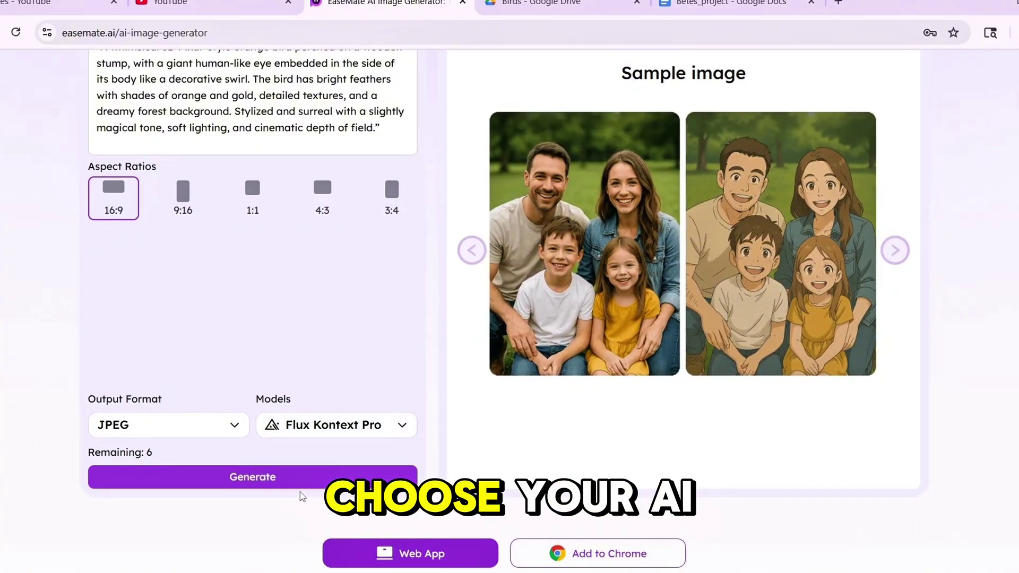
{"action": "left_click", "coordinate": [284, 479]}
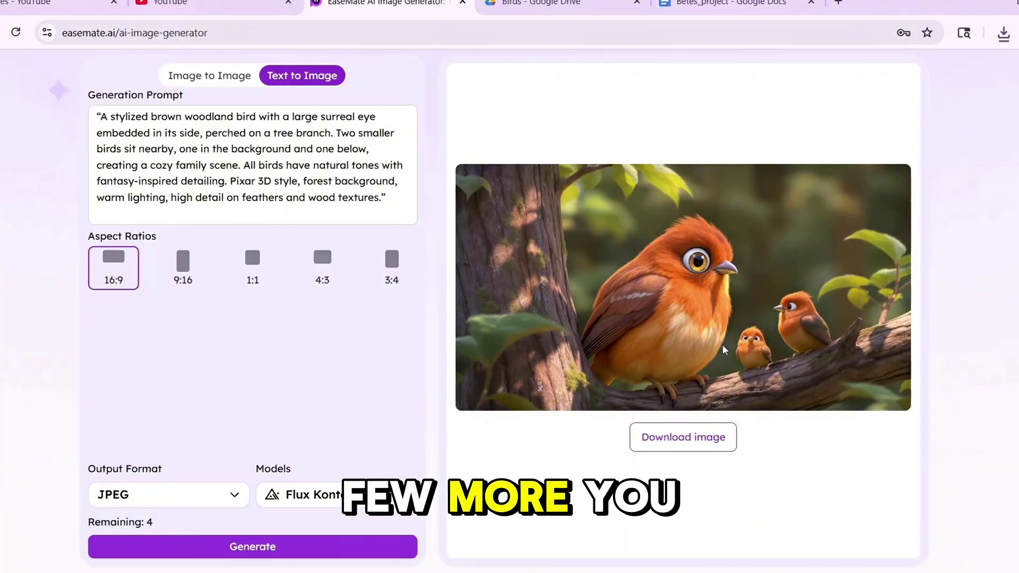
- Download the woodland bird image and generate another from a prompt for a vividly colored 3D Pixar-style tropical bird with cartoonish eyes on its chest and face
{"action": "left_click", "coordinate": [692, 435]}
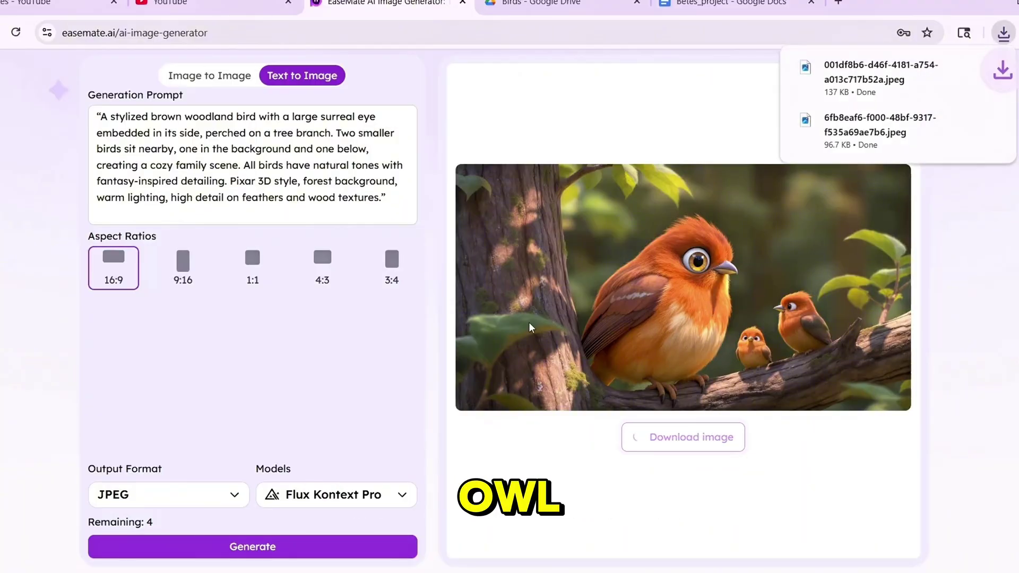
{"action": "triple_click", "coordinate": [330, 193]}
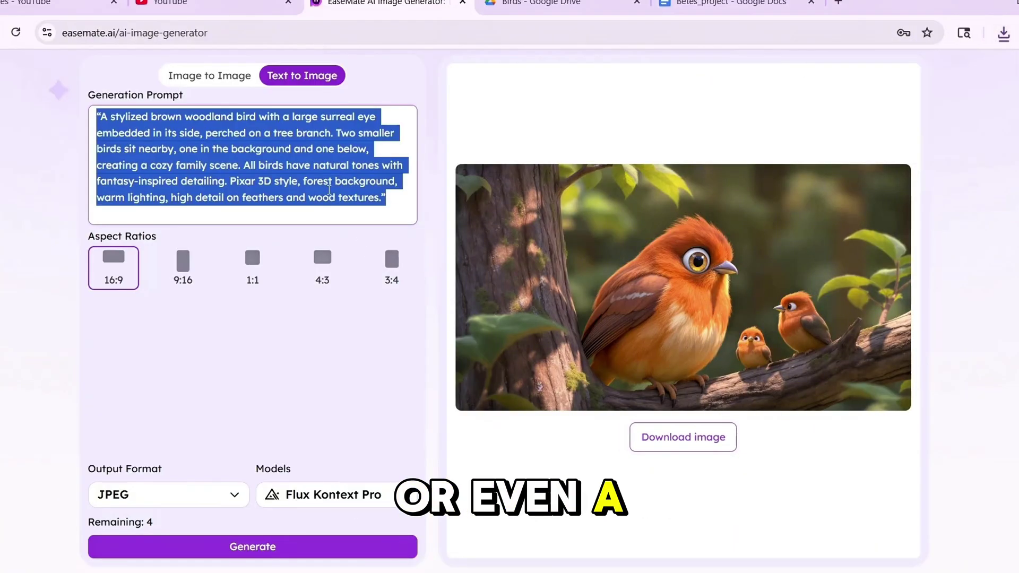
{"action": "type", "text": "\"A vividly colored tropical bird with exaggerated cartoonish eyes on its chest and face, in a 3D Pixar-style animation. The feathers are a mix of turquoise, orange, green, and red. The bird sits confidently on a branch surrounded by lush greenery. Highly detailed, soft lighting, glossy surfaces, expressive and playful personality in a magical jungle setting.\""}
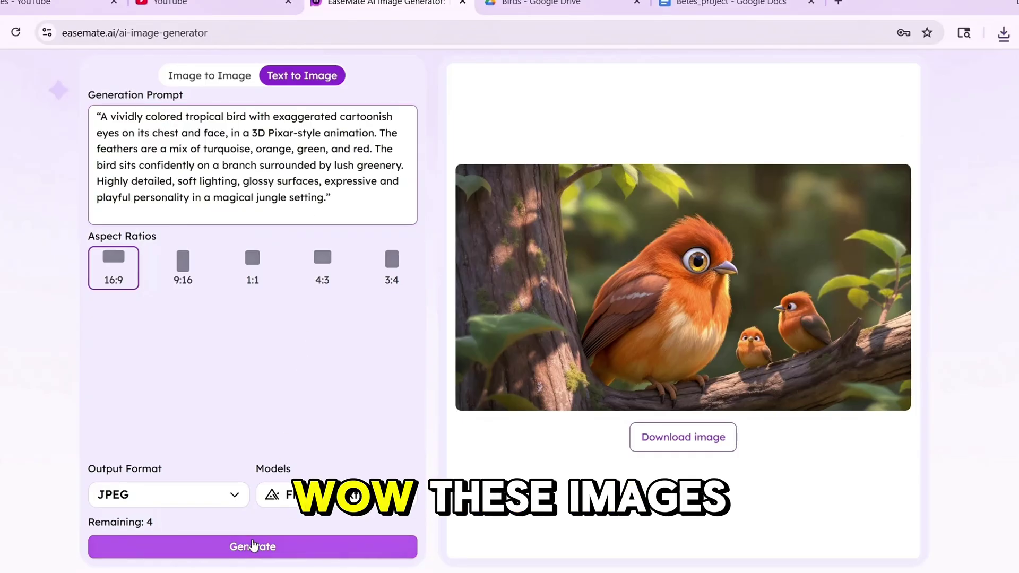
{"action": "left_click", "coordinate": [253, 545]}
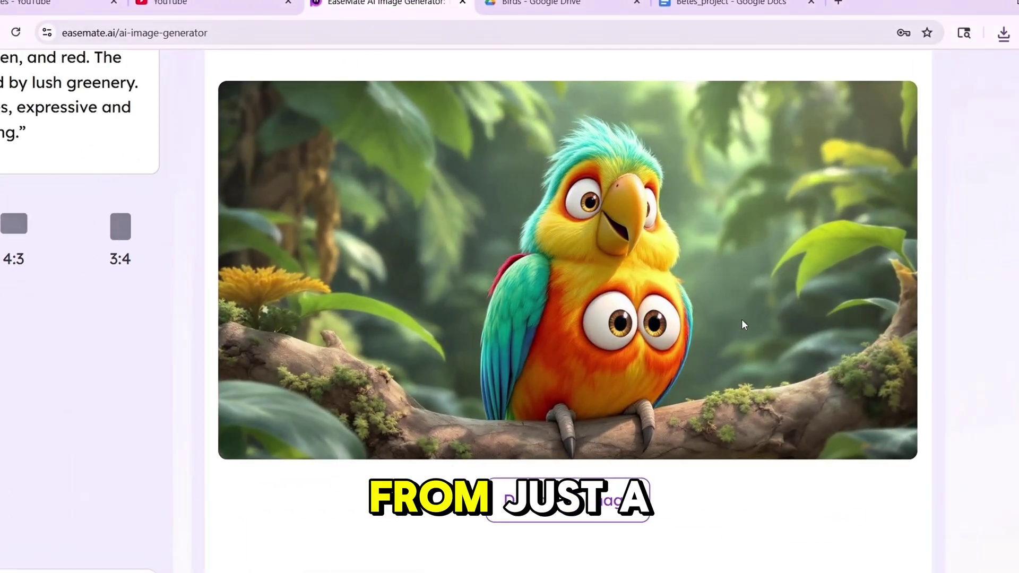
- Inspect the generated tropical bird image and the rainy mother-bird nest image up close
{"action": "scroll", "coordinate": [588, 305], "scroll_direction": "down", "scroll_amount": 5}
{"action": "scroll", "coordinate": [725, 281], "scroll_direction": "up", "scroll_amount": 5}
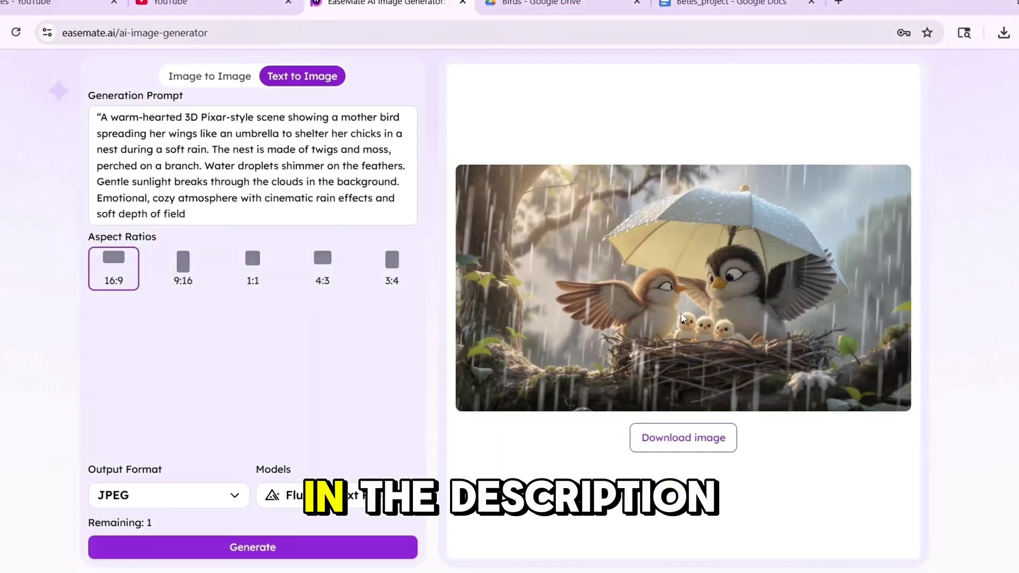
{"action": "scroll", "coordinate": [663, 305], "scroll_direction": "up", "scroll_amount": 5}
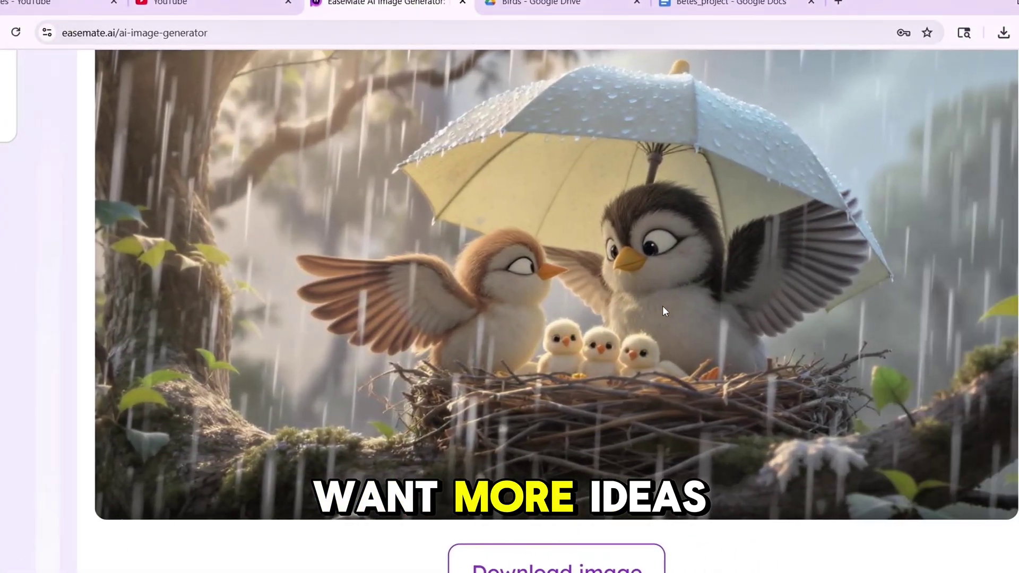
{"action": "scroll", "coordinate": [663, 311], "scroll_direction": "down", "scroll_amount": 3}
{"action": "scroll", "coordinate": [662, 311], "scroll_direction": "up", "scroll_amount": 3}
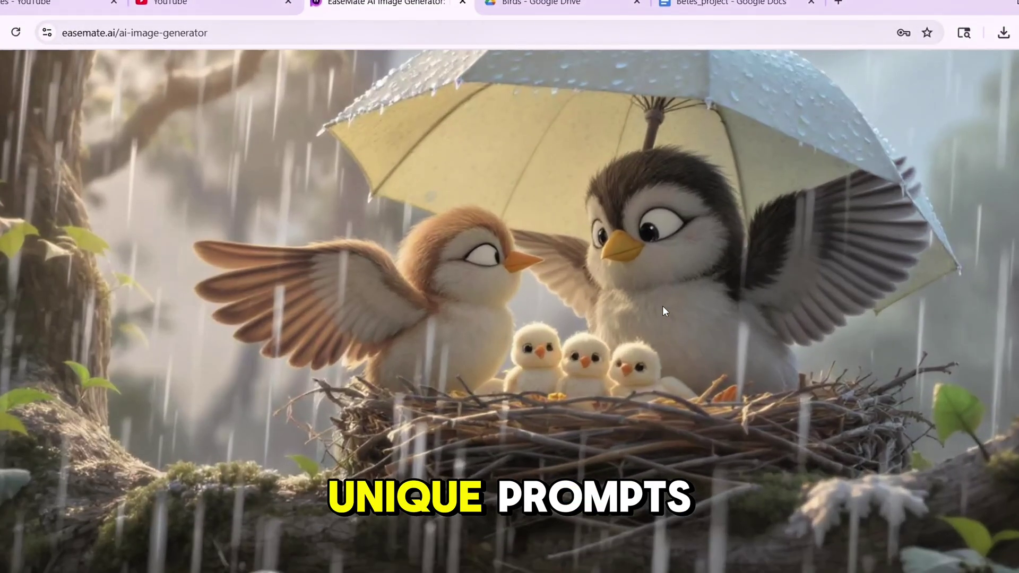
{"action": "scroll", "coordinate": [662, 306], "scroll_direction": "down", "scroll_amount": 5}
- Upload the rainy nest image for 16:9 Veo 3 image-to-video and enter a prompt about a mother bird shielding her chicks with umbrella-like wings
{"action": "mouse_move", "coordinate": [659, 119]}
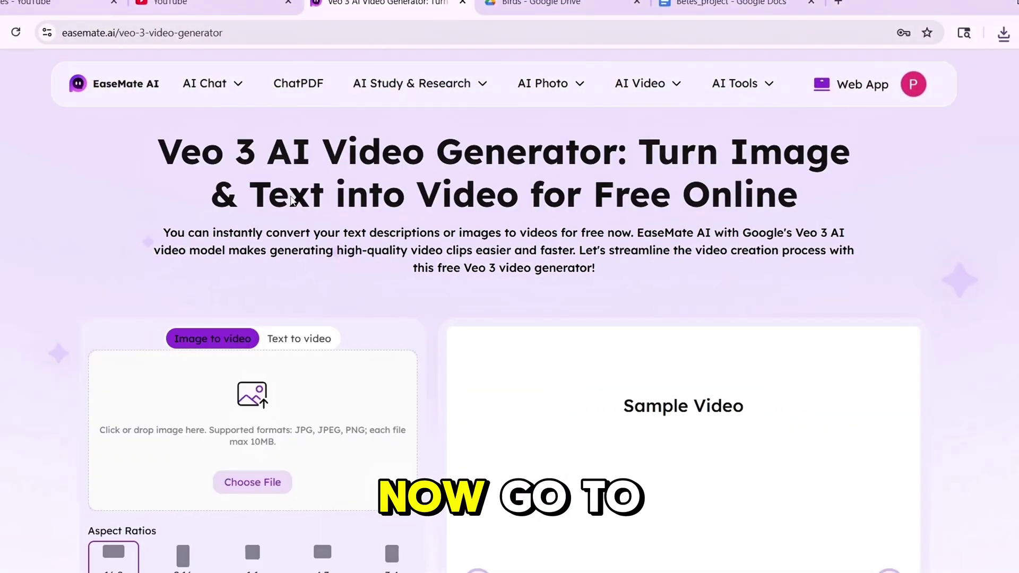
{"action": "double_click", "coordinate": [206, 159]}
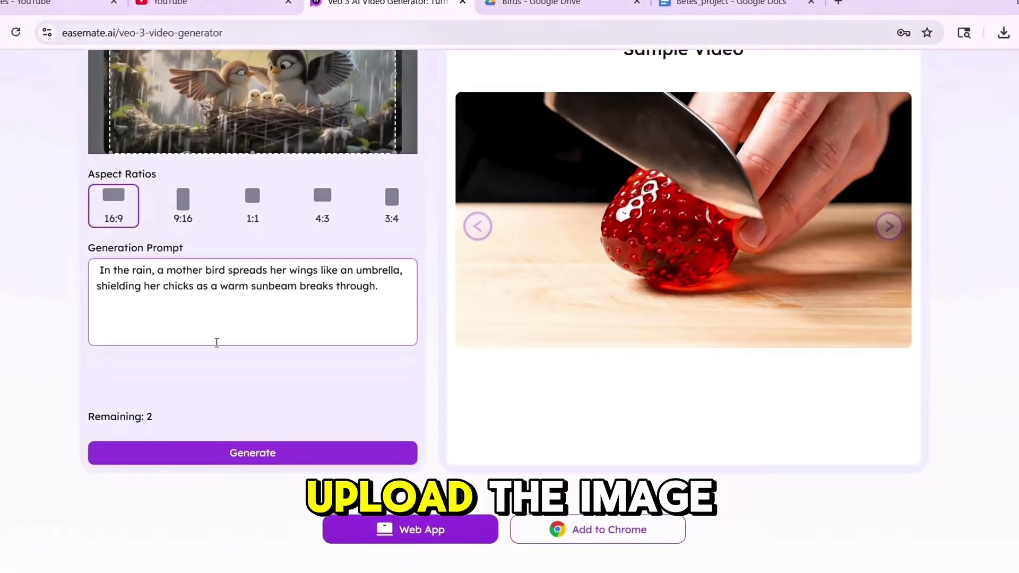
{"action": "scroll", "coordinate": [193, 234], "scroll_direction": "up", "scroll_amount": 4}
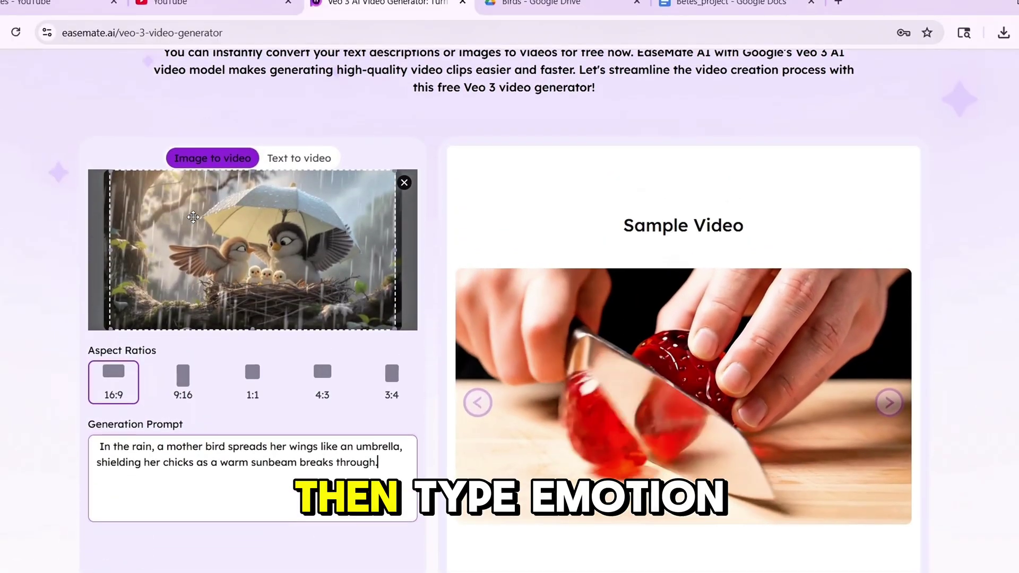
{"action": "scroll", "coordinate": [193, 217], "scroll_direction": "down", "scroll_amount": 4}
{"action": "scroll", "coordinate": [192, 215], "scroll_direction": "down", "scroll_amount": 1}
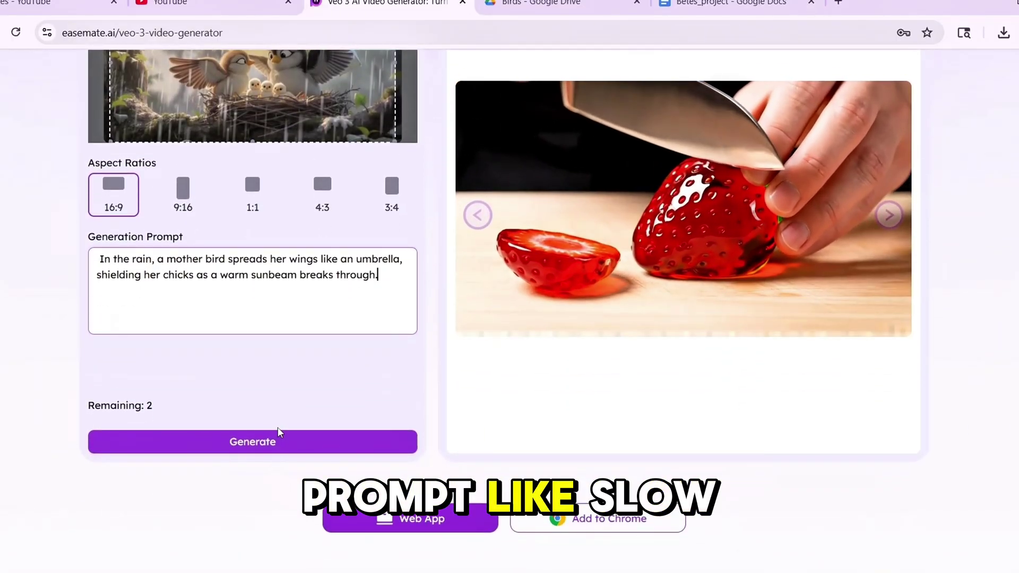
- Generate the 16:9 Veo 3 video of the mother bird sheltering her chicks in the rain
{"action": "left_click", "coordinate": [271, 439]}
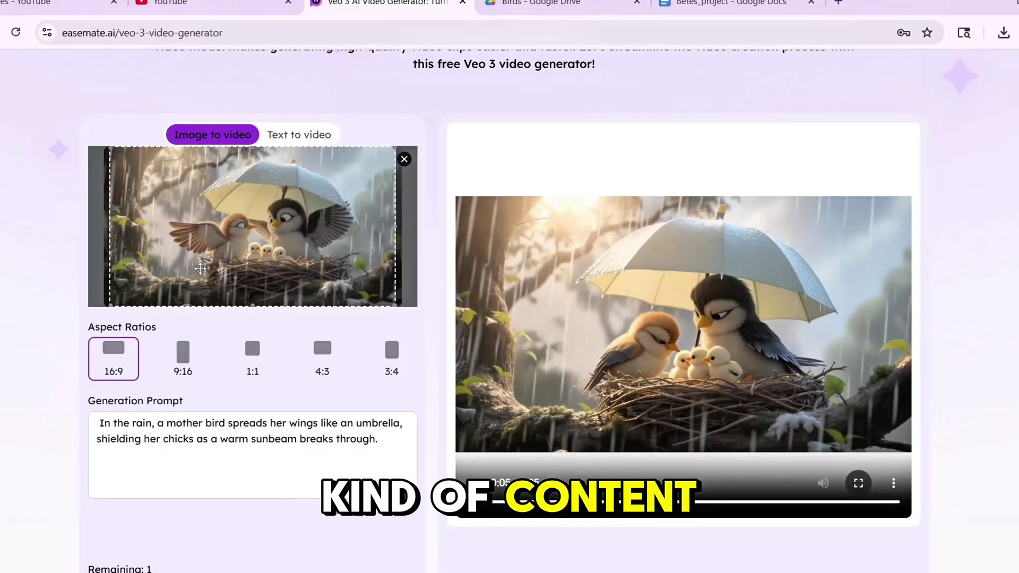
- Replace the nest image with the pink-crested lovebirds image and generate a 16:9 video from the "Neon Lovebirds" synchronized dance prompt
{"action": "left_click", "coordinate": [404, 160]}
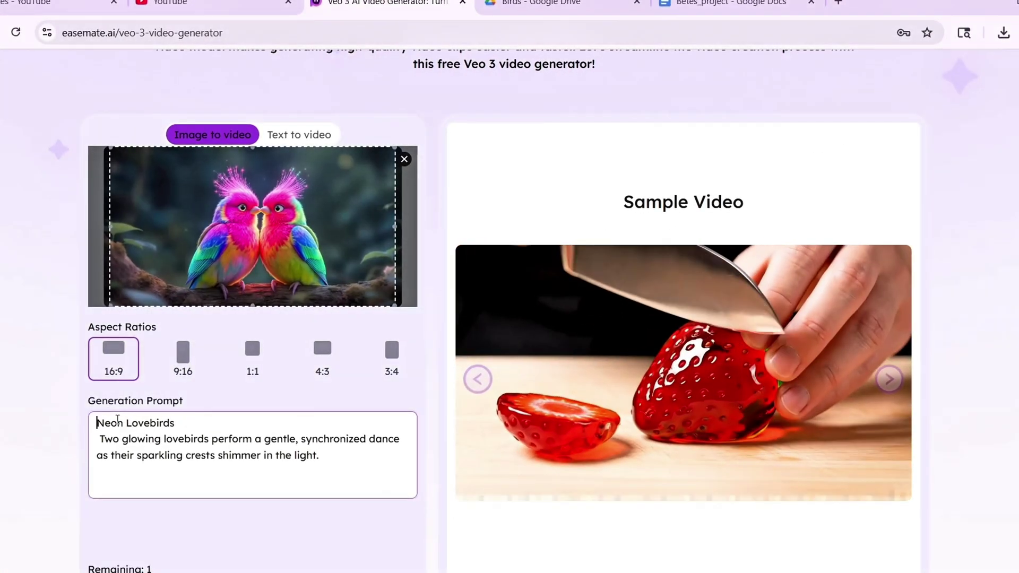
{"action": "scroll", "coordinate": [261, 148], "scroll_direction": "down", "scroll_amount": 1}
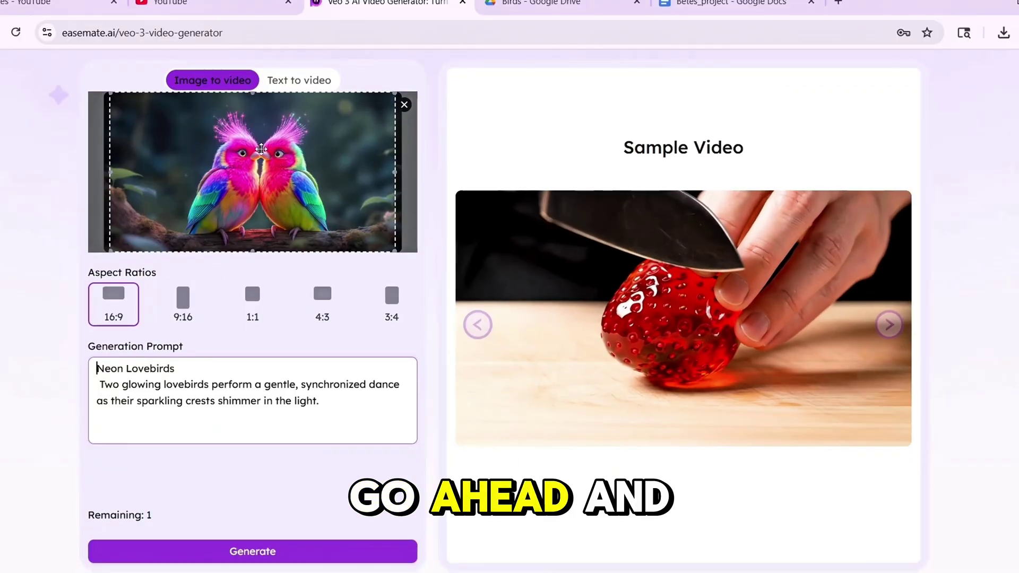
{"action": "scroll", "coordinate": [259, 297], "scroll_direction": "down", "scroll_amount": 2}
{"action": "left_click", "coordinate": [257, 457]}
{"action": "scroll", "coordinate": [360, 297], "scroll_direction": "up", "scroll_amount": 6}
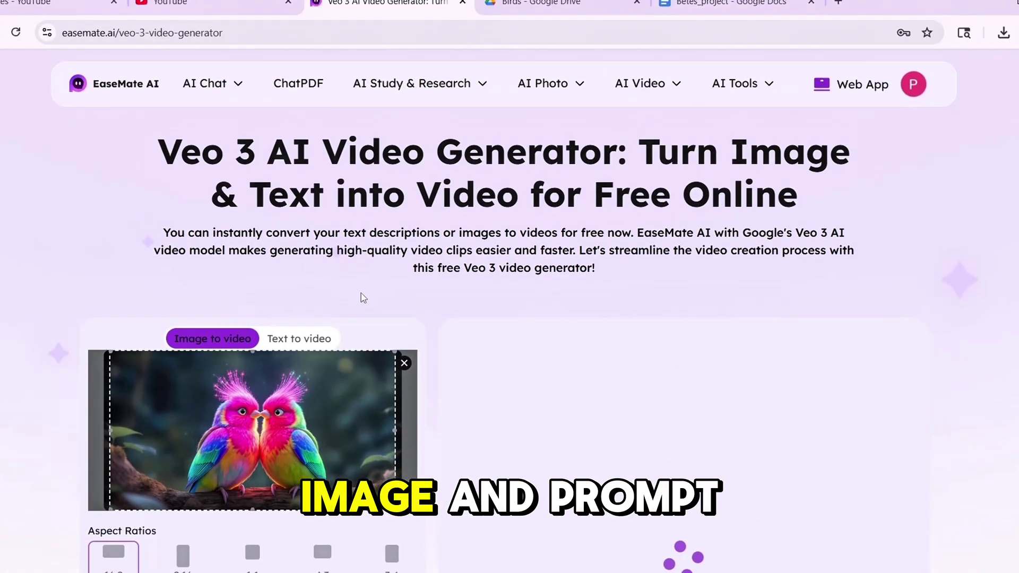
- Review the generated lovebirds video up close and in full screen, and return to the generator page
{"action": "scroll", "coordinate": [653, 346], "scroll_direction": "down", "scroll_amount": 4}
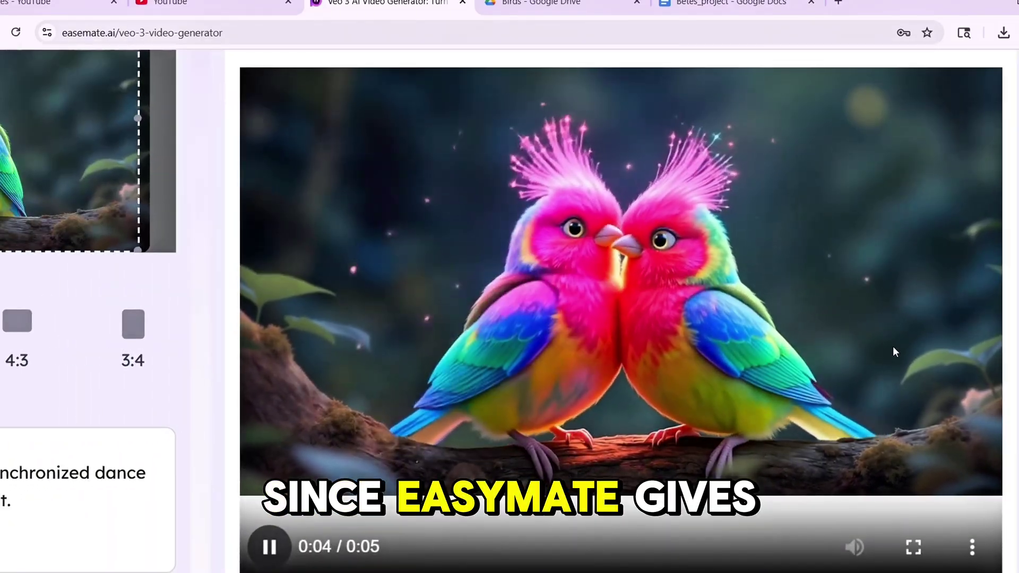
{"action": "scroll", "coordinate": [893, 346], "scroll_direction": "right", "scroll_amount": 3}
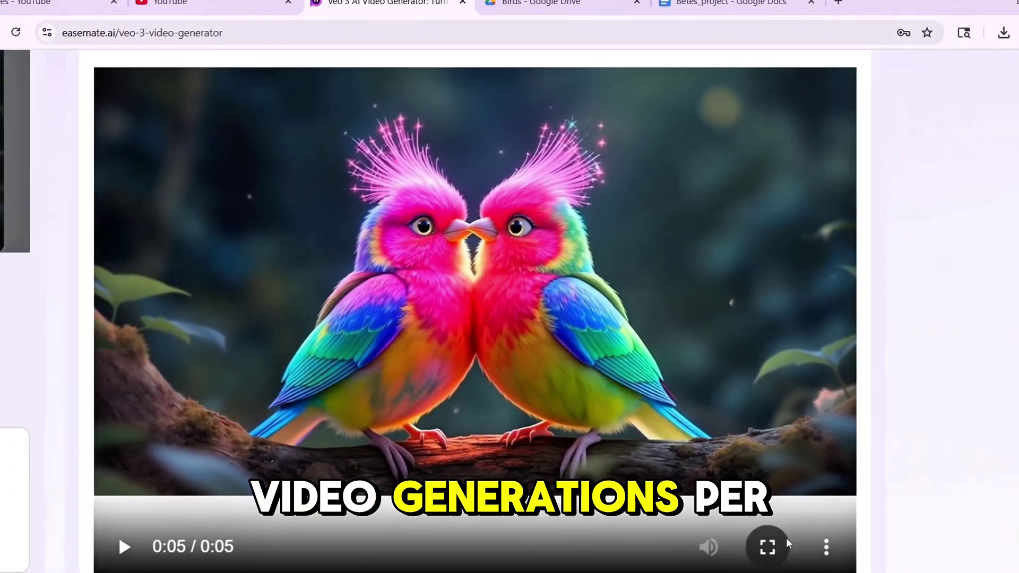
{"action": "left_click", "coordinate": [768, 547]}
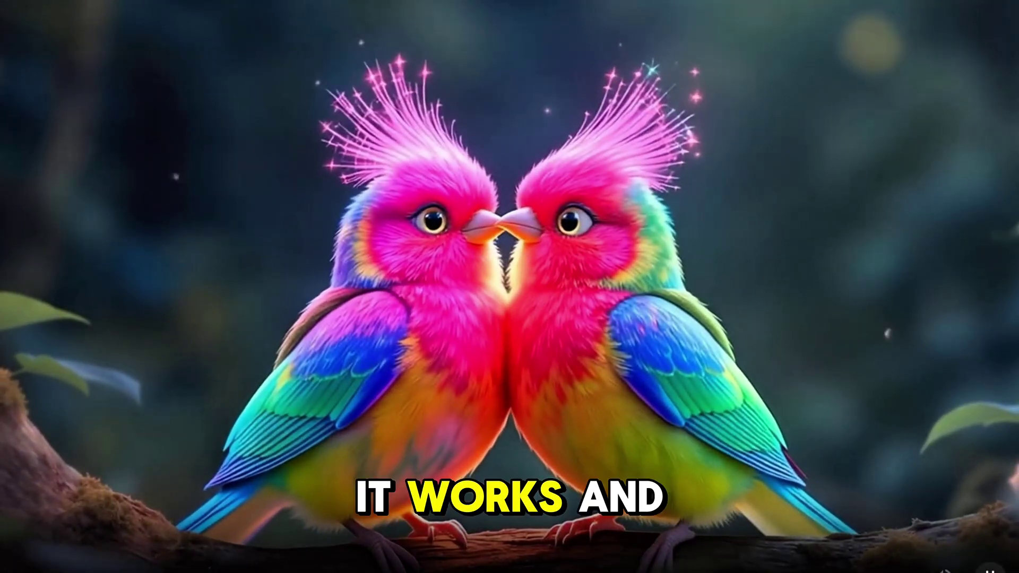
{"action": "key", "text": "Escape"}
{"action": "scroll", "coordinate": [653, 428], "scroll_direction": "down", "scroll_amount": 3}
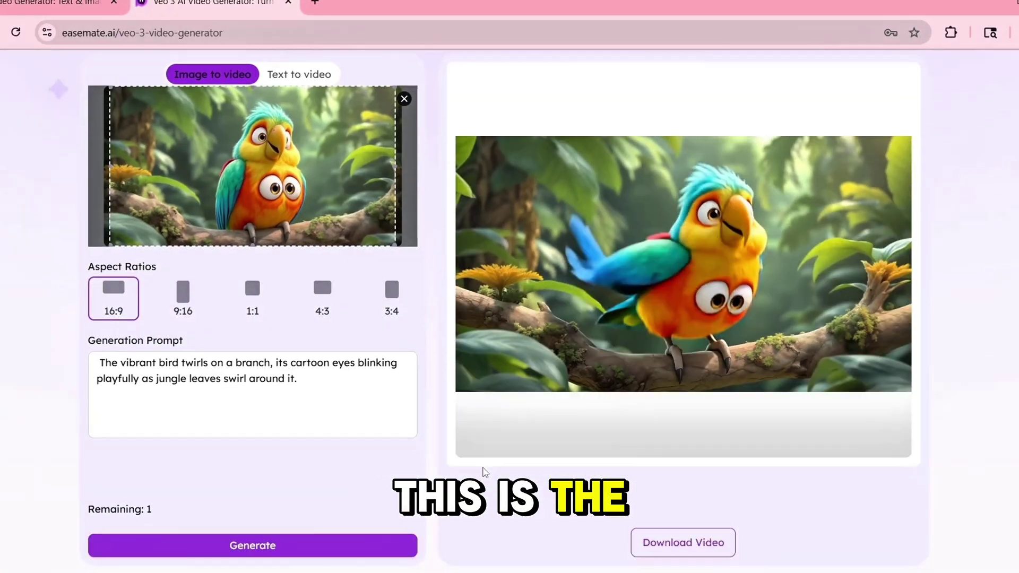
- Switch the Veo 3 generator from text-to-video to image-to-video mode
{"action": "left_click", "coordinate": [473, 423]}
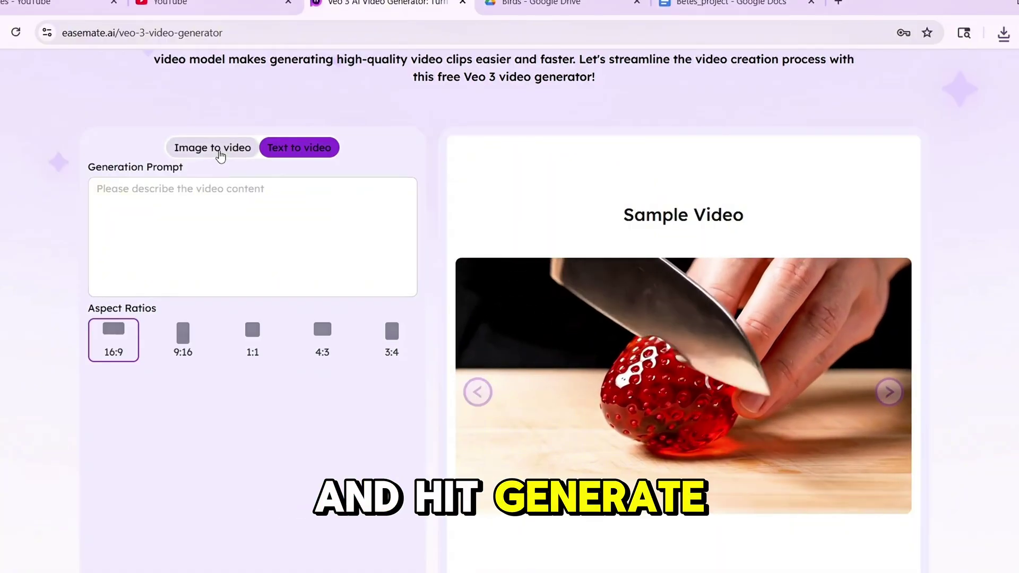
{"action": "left_click", "coordinate": [221, 154]}
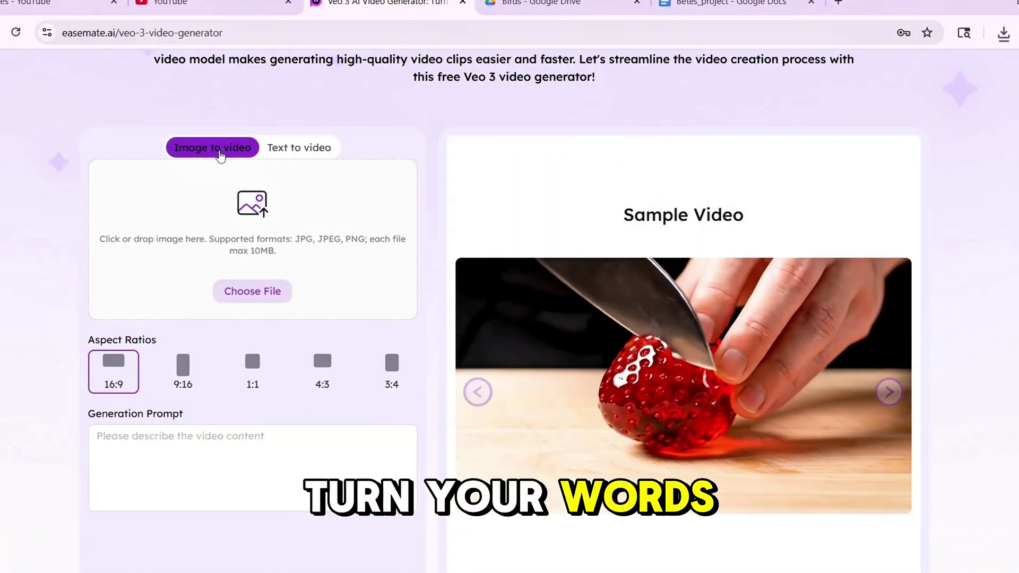
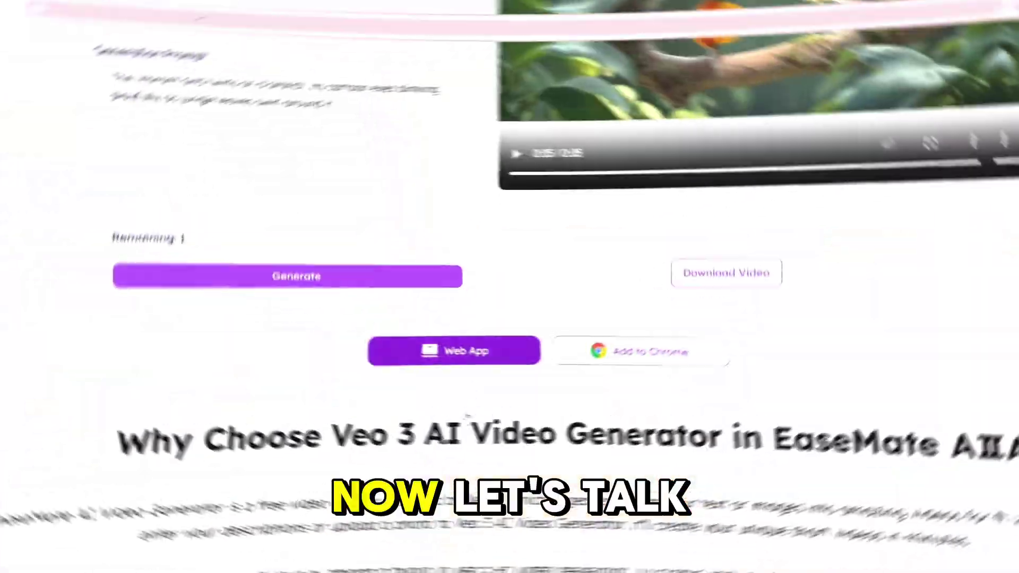
{"action": "scroll", "coordinate": [461, 431], "scroll_direction": "down", "scroll_amount": 4}
{"action": "scroll", "coordinate": [455, 512], "scroll_direction": "up", "scroll_amount": 8}
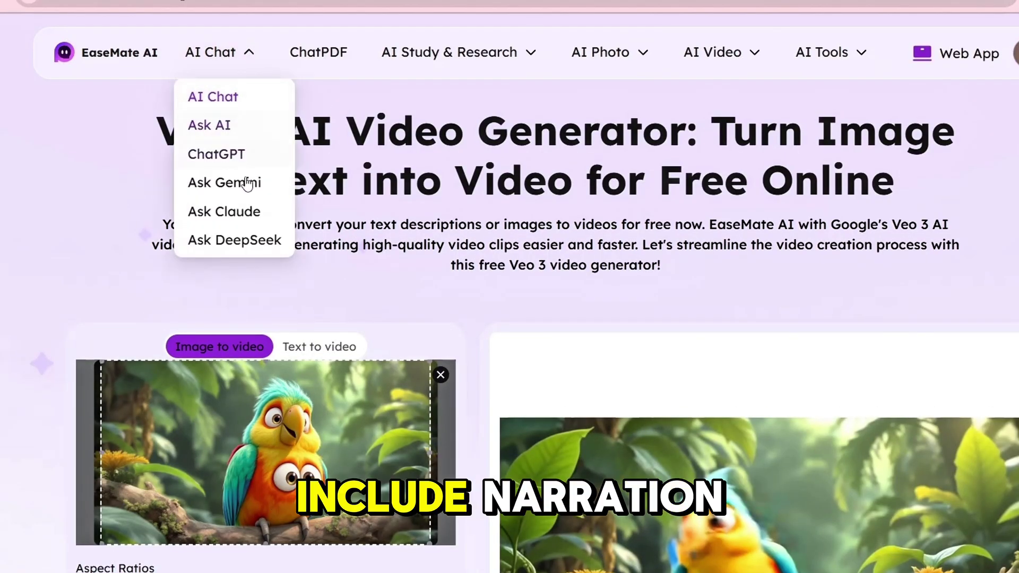
{"action": "left_click", "coordinate": [326, 53]}
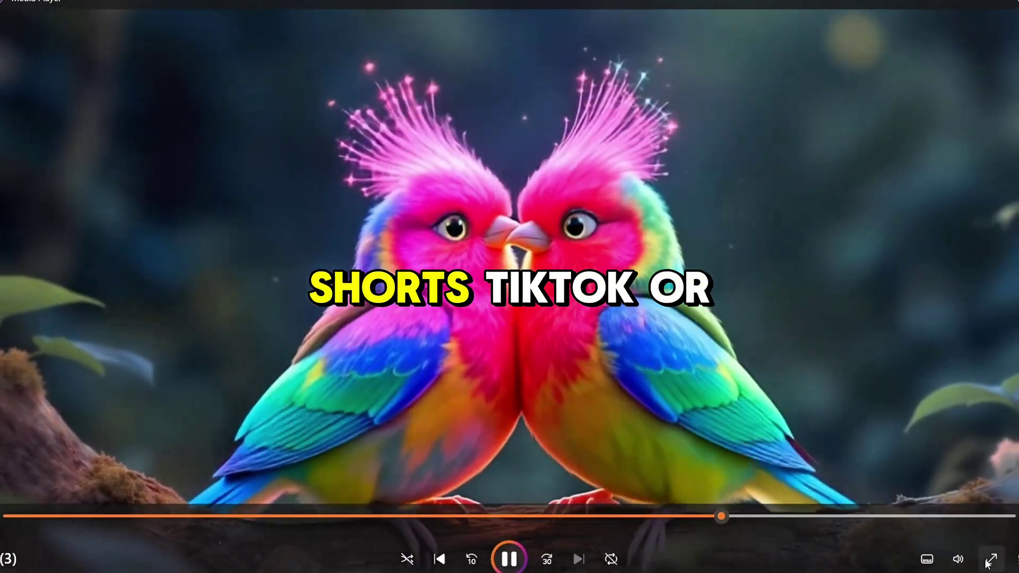
- Play the downloaded lovebirds video full screen in Media Player
{"action": "left_click", "coordinate": [995, 558]}
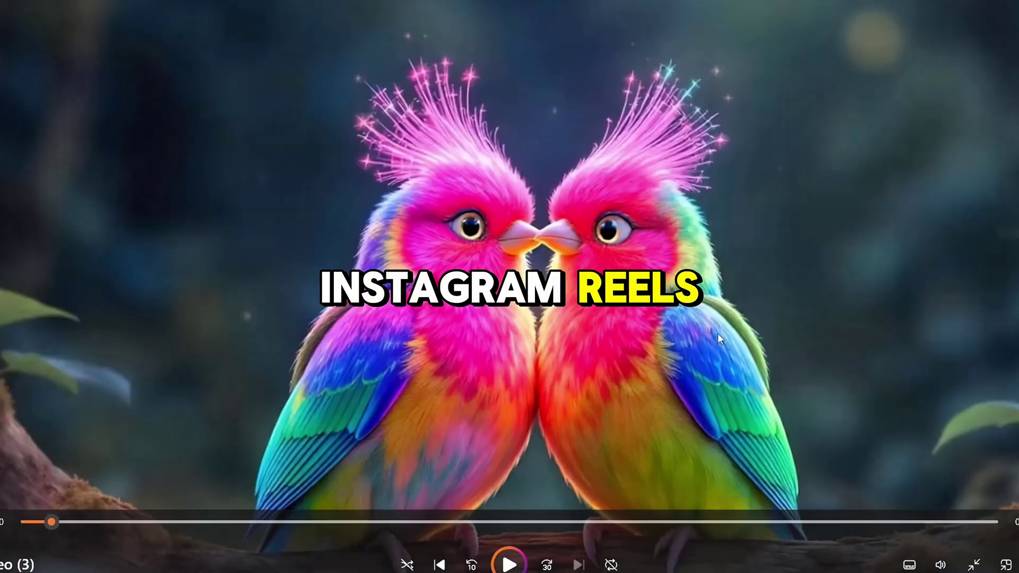
{"action": "key", "text": "space"}
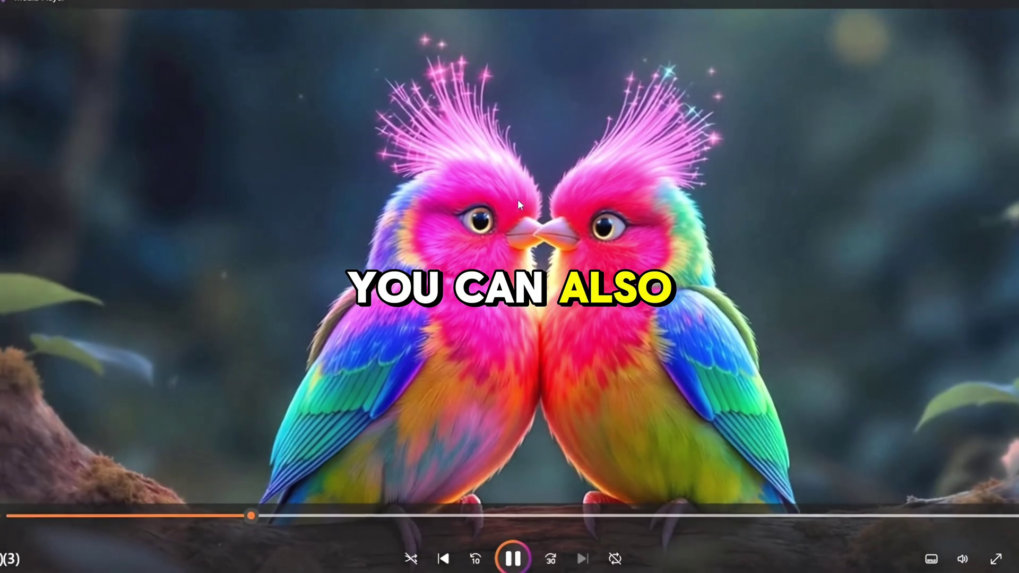
{"action": "left_click", "coordinate": [996, 559]}
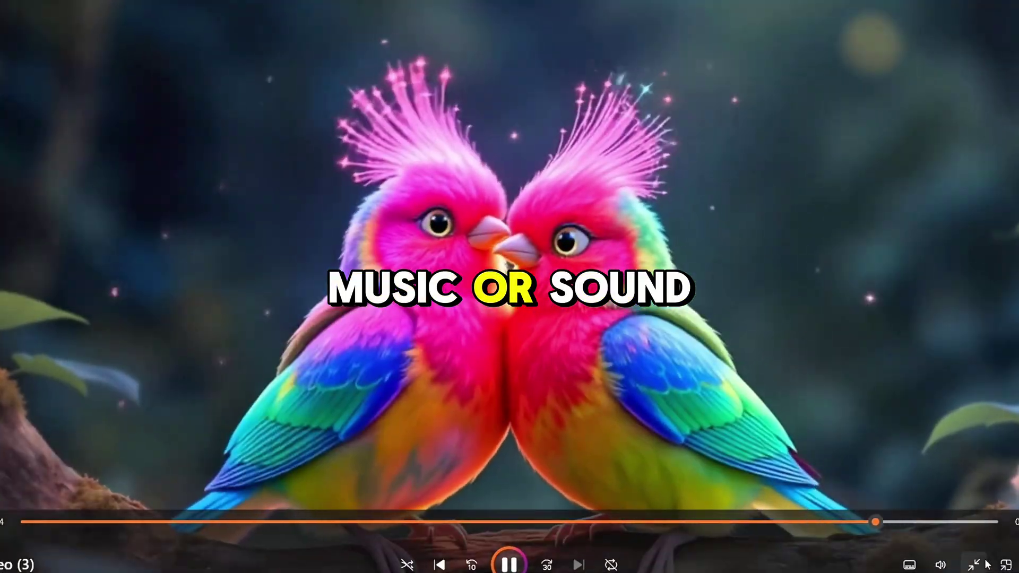